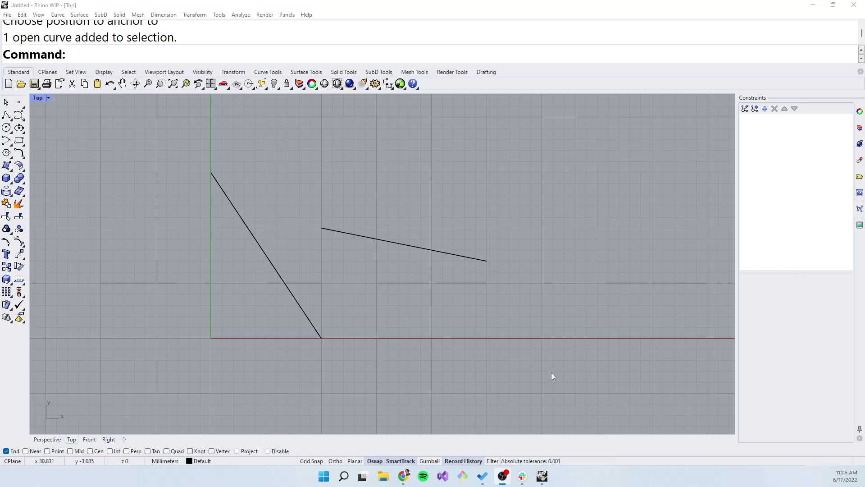
- Window-select the diagonal and sloping lines and make them into constraint sketch Sketch (2)
{"action": "left_click_drag", "start_coordinate": [553, 376], "coordinate": [143, 128]}
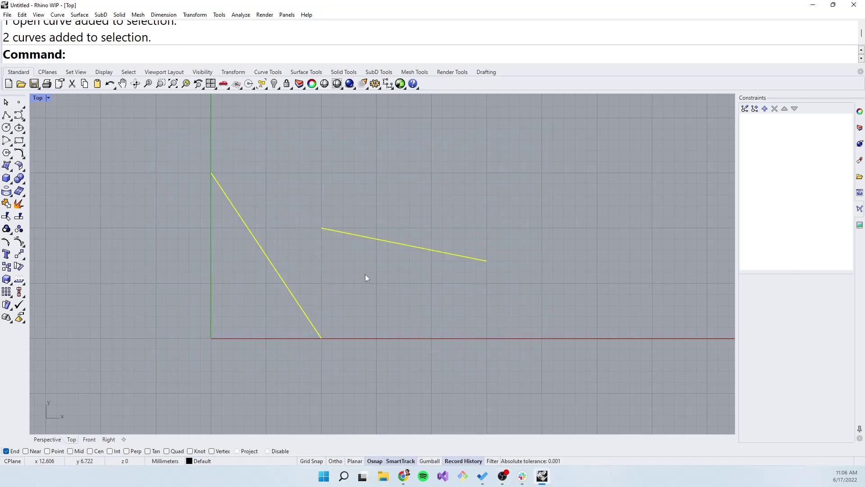
{"action": "left_click", "coordinate": [745, 109]}
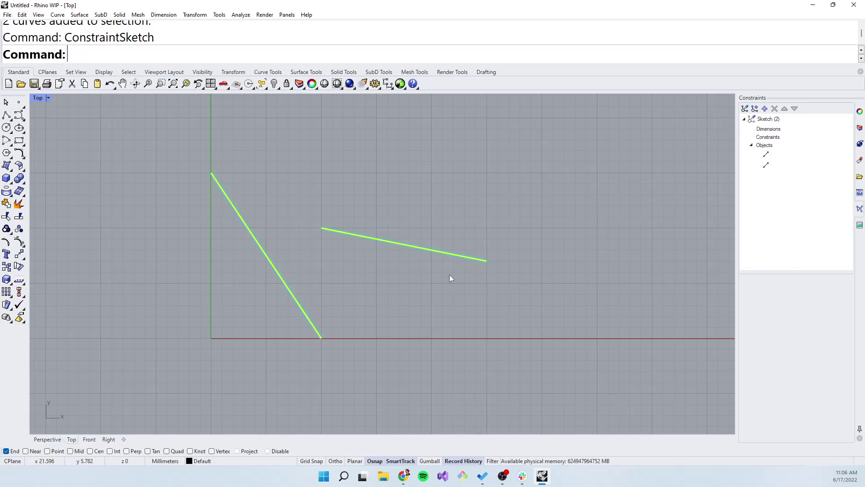
- Add Anchor constraints to the diagonal line's top and bottom endpoints, fixing them in place
{"action": "left_click", "coordinate": [402, 316]}
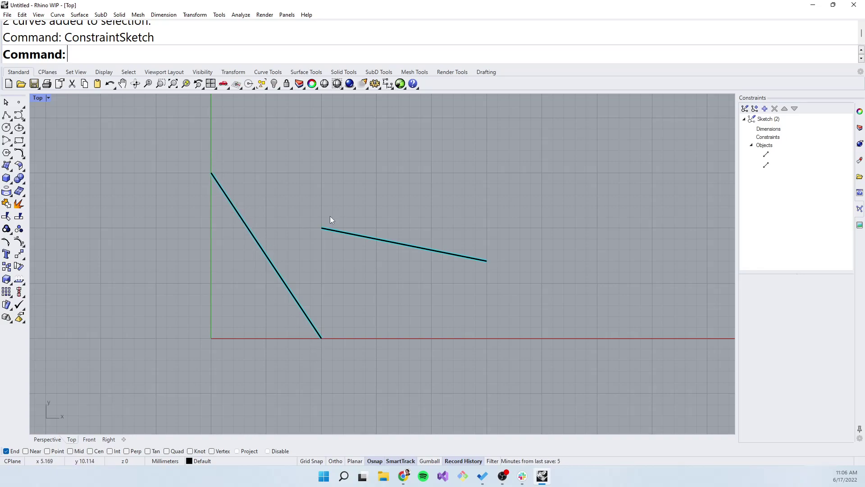
{"action": "left_click", "coordinate": [252, 234]}
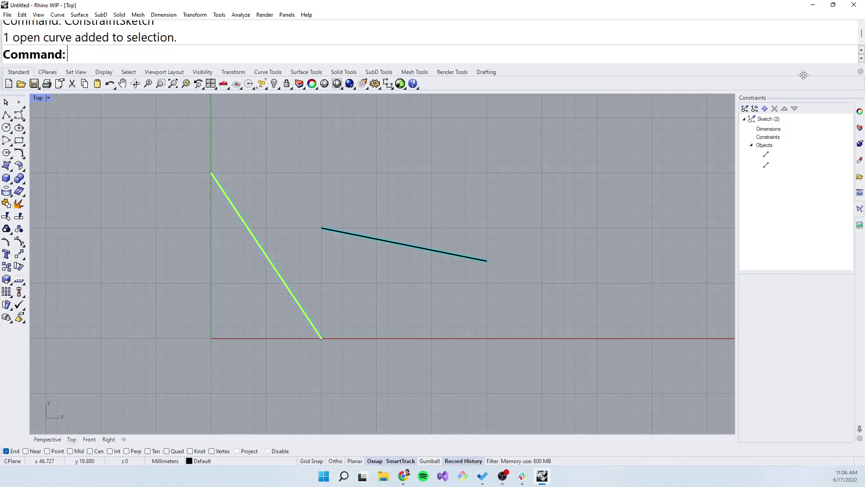
{"action": "left_click", "coordinate": [765, 109]}
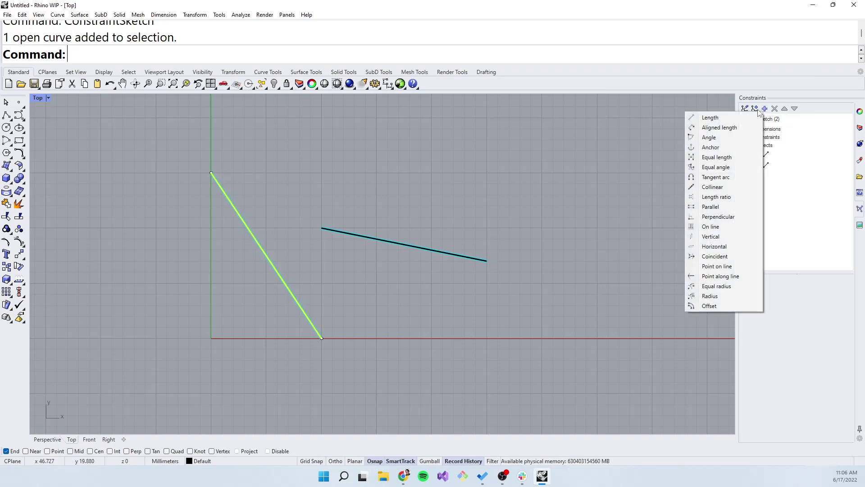
{"action": "left_click", "coordinate": [720, 148]}
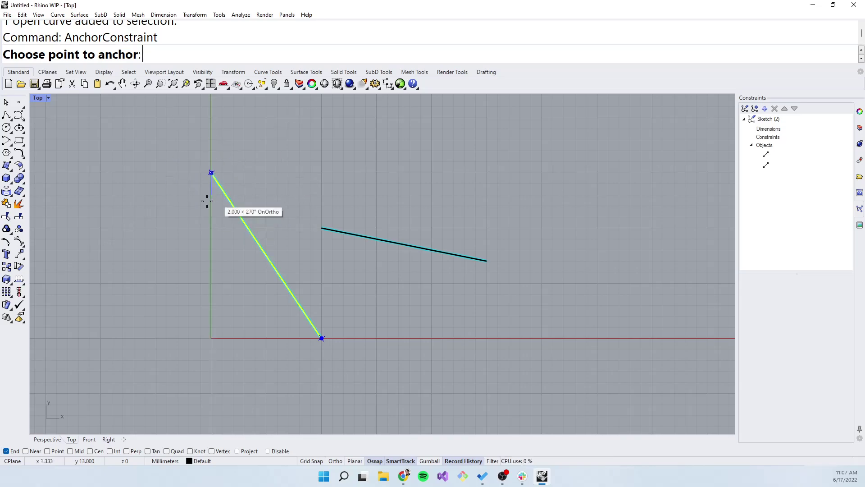
{"action": "left_click", "coordinate": [218, 151]}
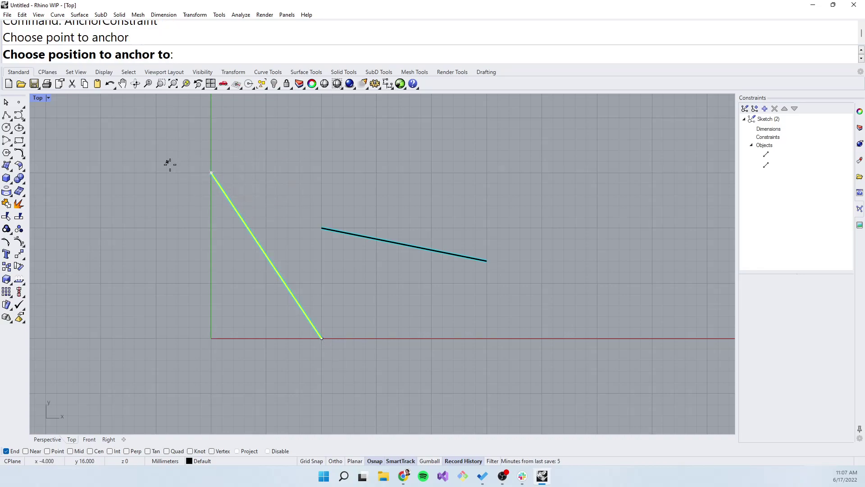
{"action": "left_click", "coordinate": [211, 173]}
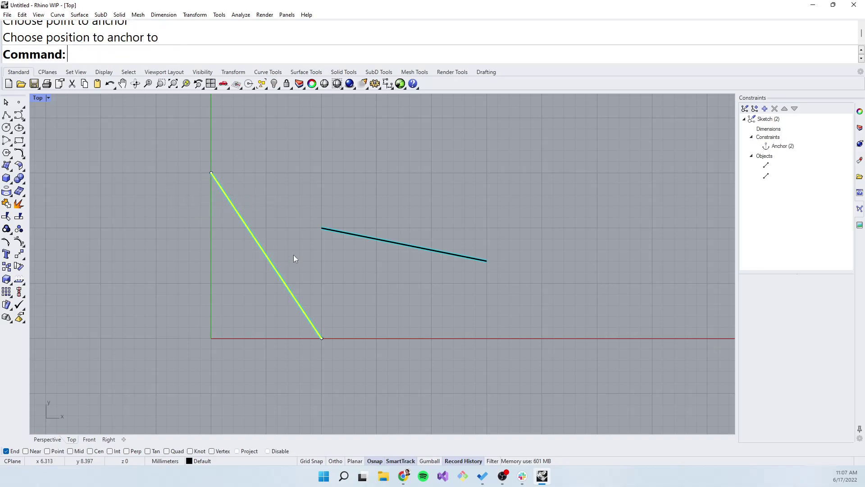
{"action": "right_click", "coordinate": [325, 350]}
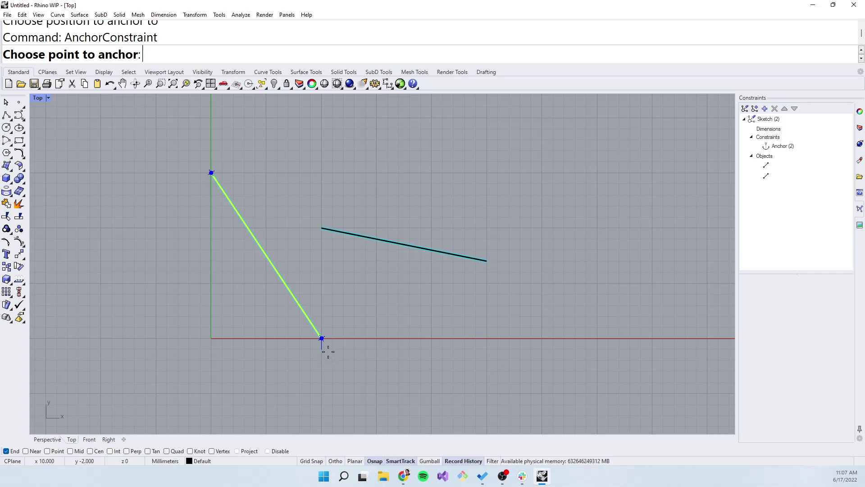
{"action": "left_click", "coordinate": [332, 354]}
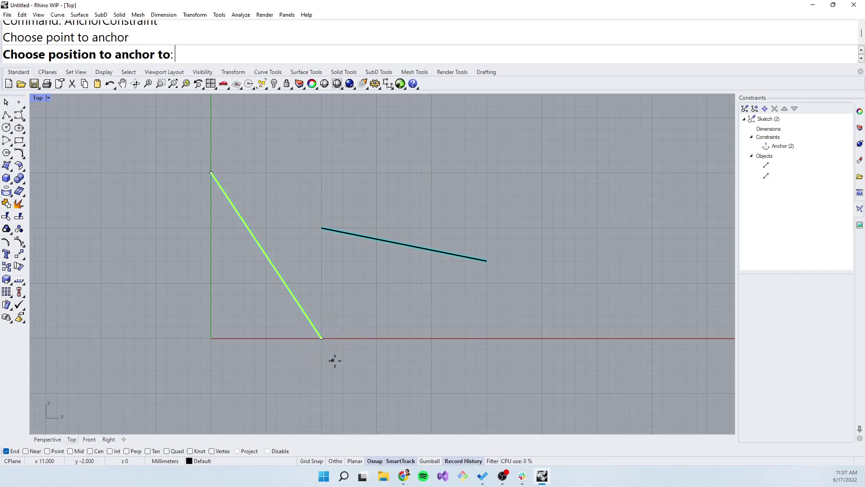
{"action": "left_click", "coordinate": [321, 338]}
{"action": "left_click", "coordinate": [435, 289]}
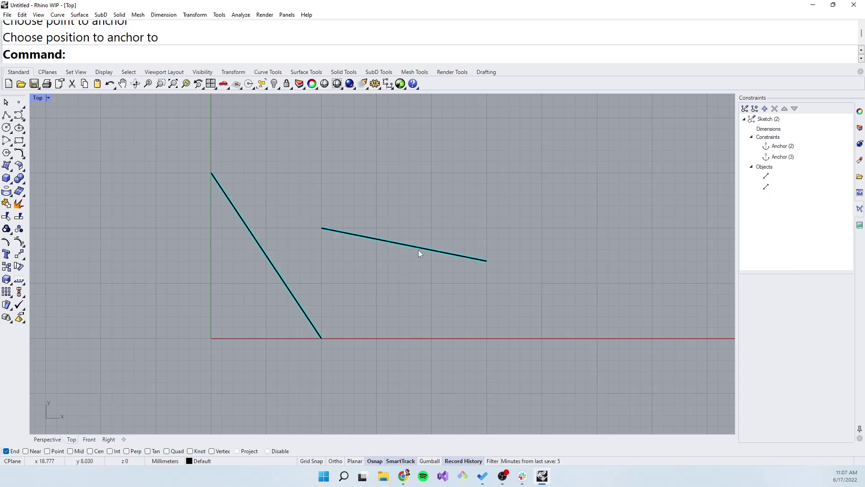
- Pin the shorter line's left endpoint onto the diagonal line with a Point on line constraint
{"action": "left_click", "coordinate": [403, 247]}
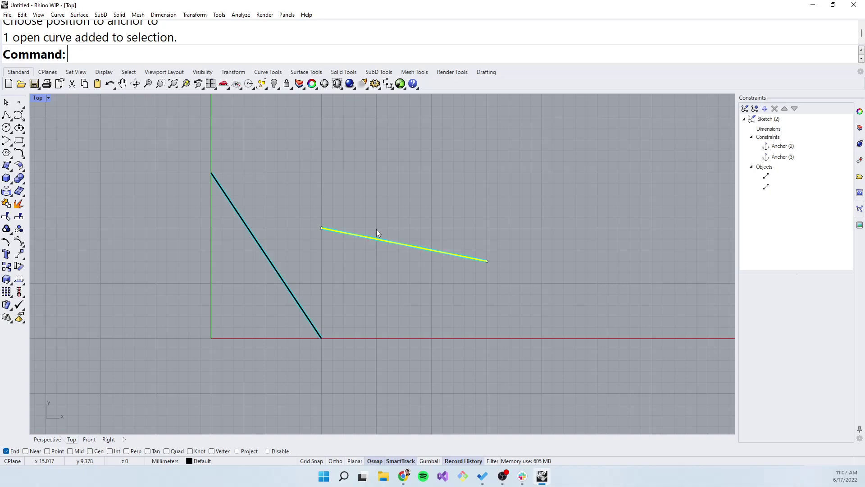
{"action": "left_click", "coordinate": [764, 109]}
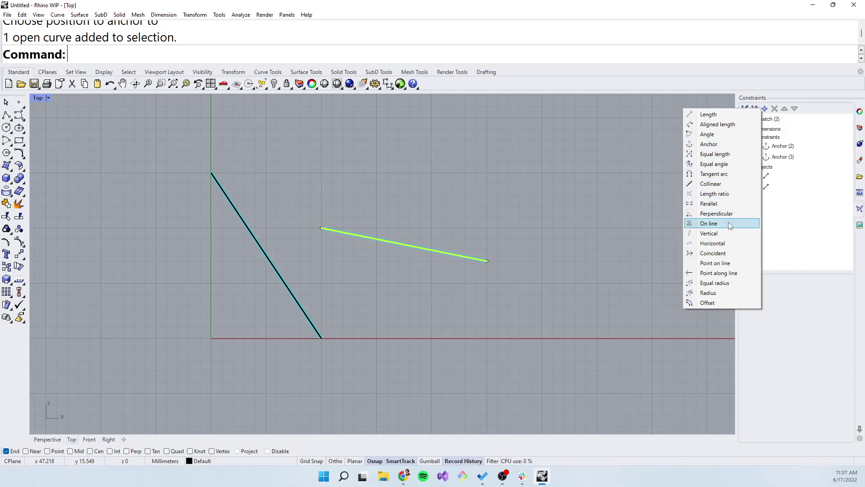
{"action": "left_click", "coordinate": [720, 263]}
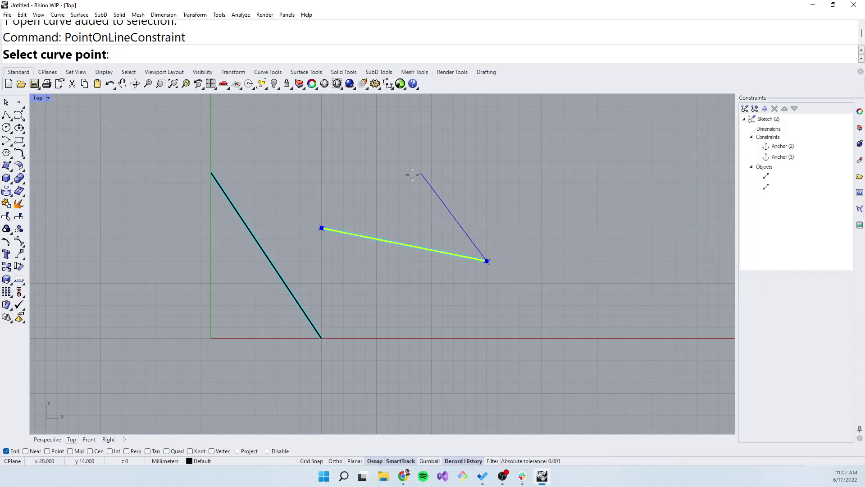
{"action": "left_click", "coordinate": [321, 228]}
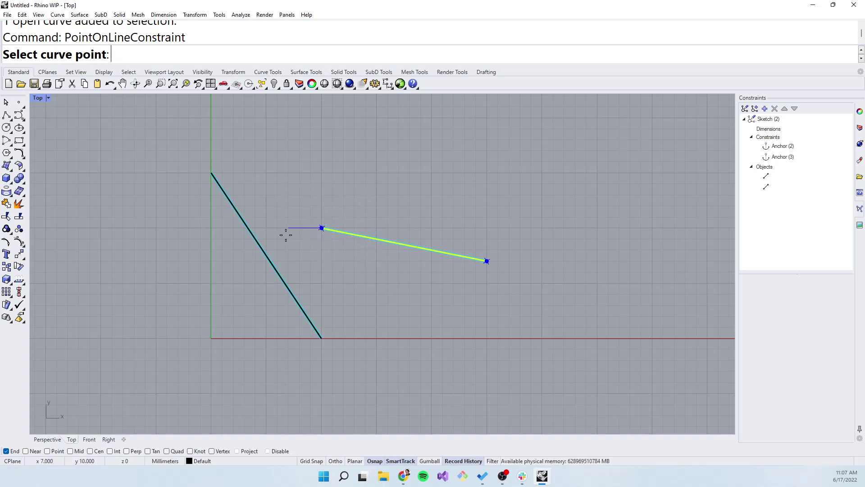
{"action": "left_click", "coordinate": [313, 243]}
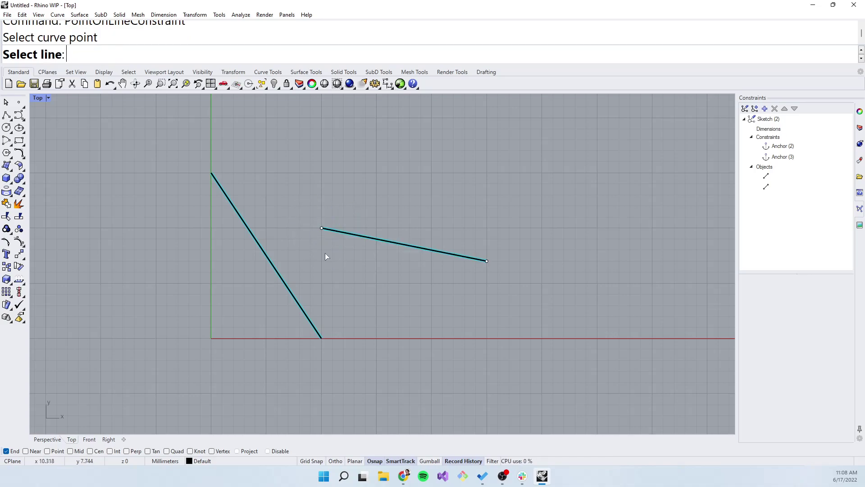
{"action": "left_click", "coordinate": [258, 247]}
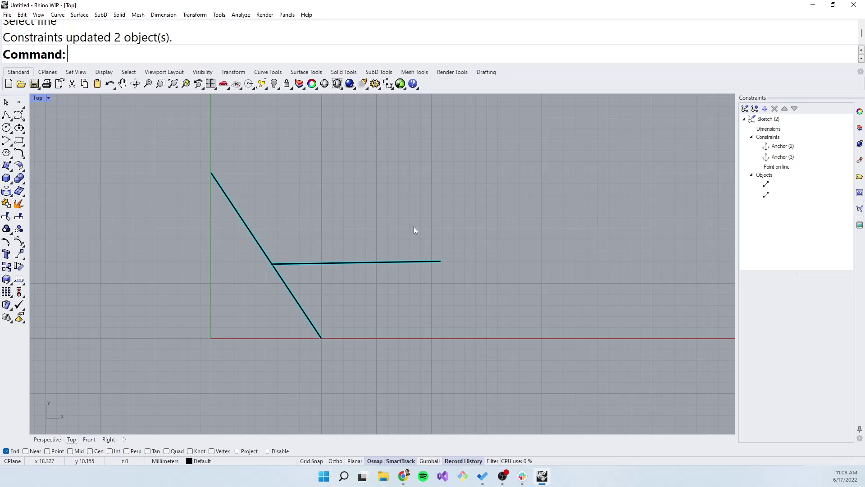
- Add a Horizontal constraint to the shorter line so it stays level
{"action": "left_click", "coordinate": [433, 261]}
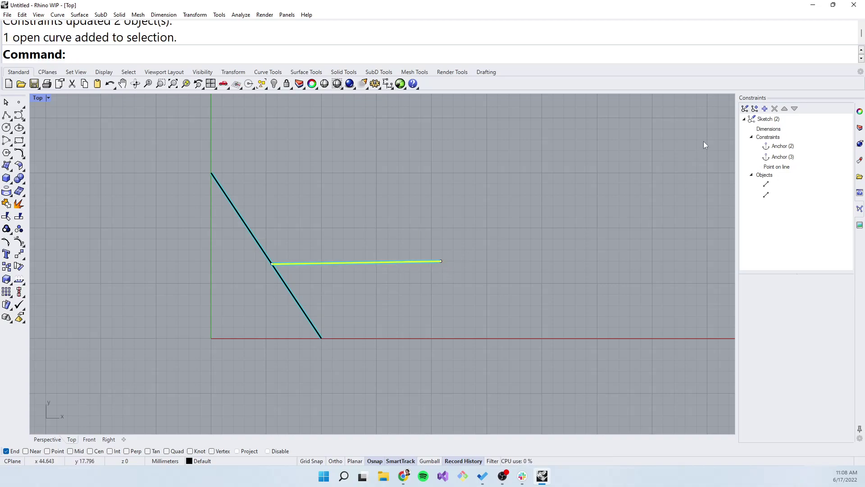
{"action": "left_click", "coordinate": [764, 108]}
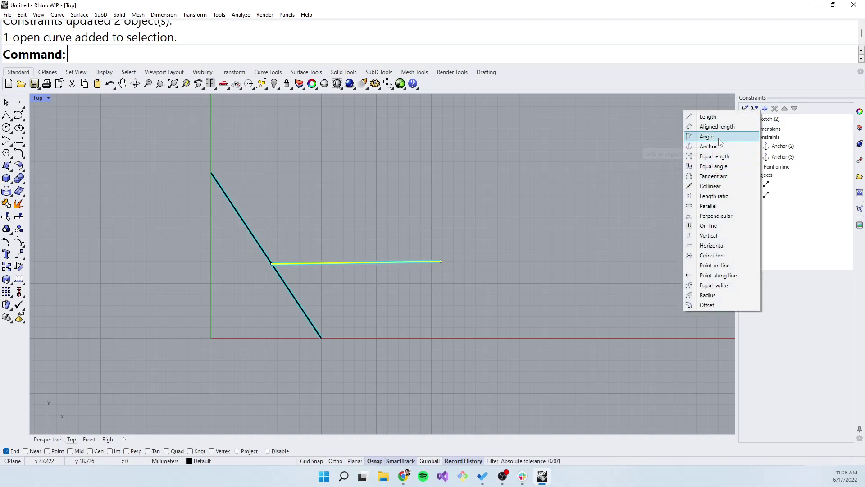
{"action": "left_click", "coordinate": [713, 245]}
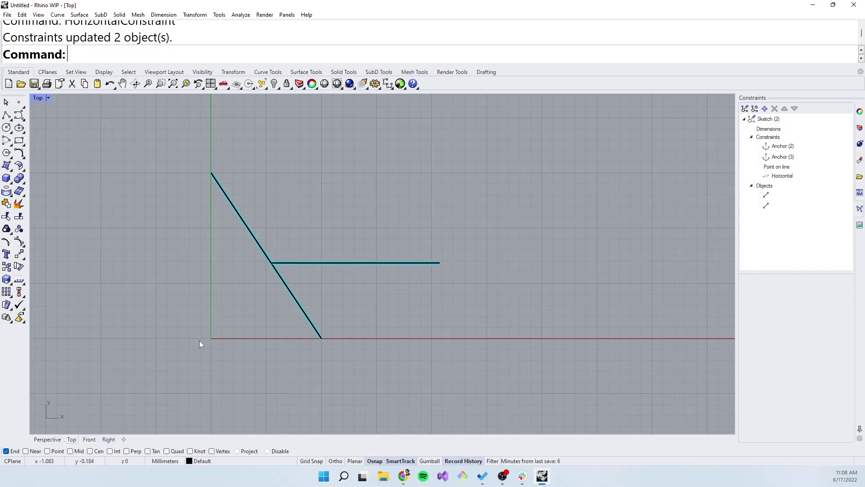
- Drag the horizontal line's right endpoint so the line slides higher along the diagonal
{"action": "left_click", "coordinate": [440, 263]}
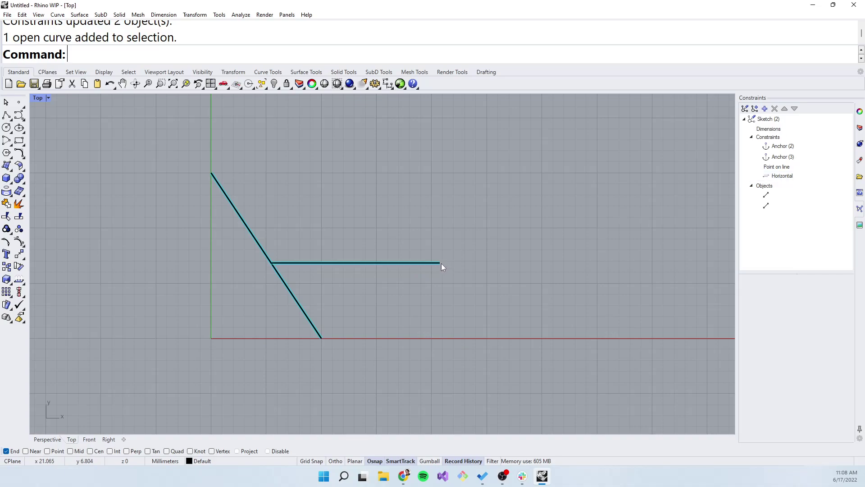
{"action": "left_click", "coordinate": [439, 262]}
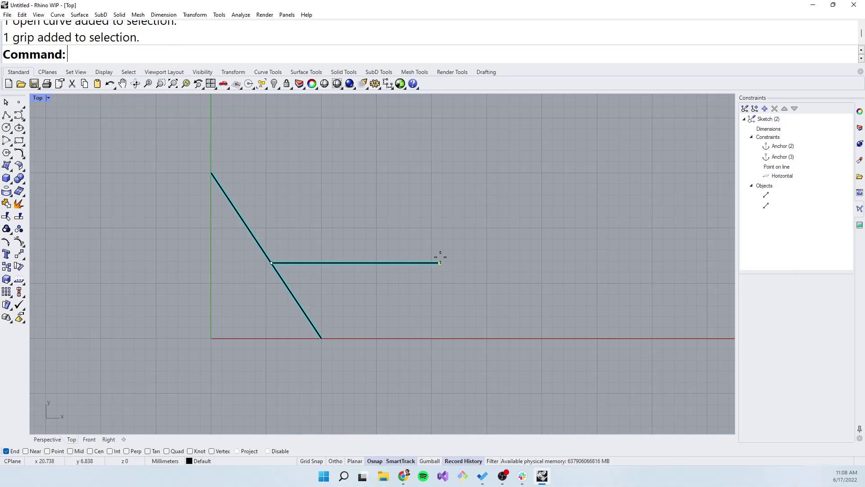
{"action": "left_click_drag", "start_coordinate": [440, 264], "coordinate": [421, 217]}
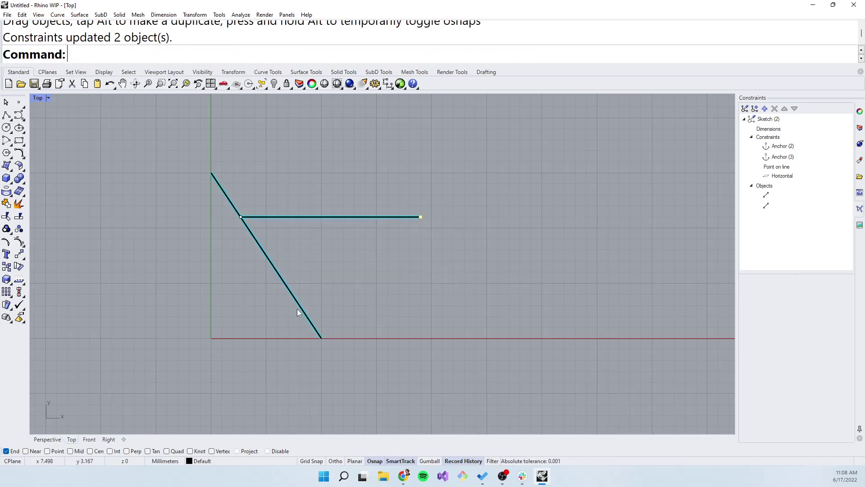
{"action": "left_click_drag", "start_coordinate": [421, 218], "coordinate": [456, 246]}
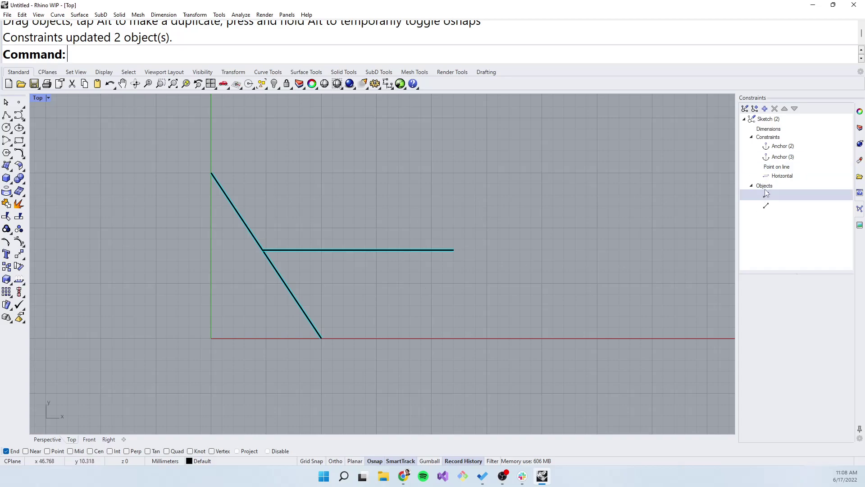
- Delete the Point on line constraint from the Constraints panel
{"action": "left_click", "coordinate": [775, 167]}
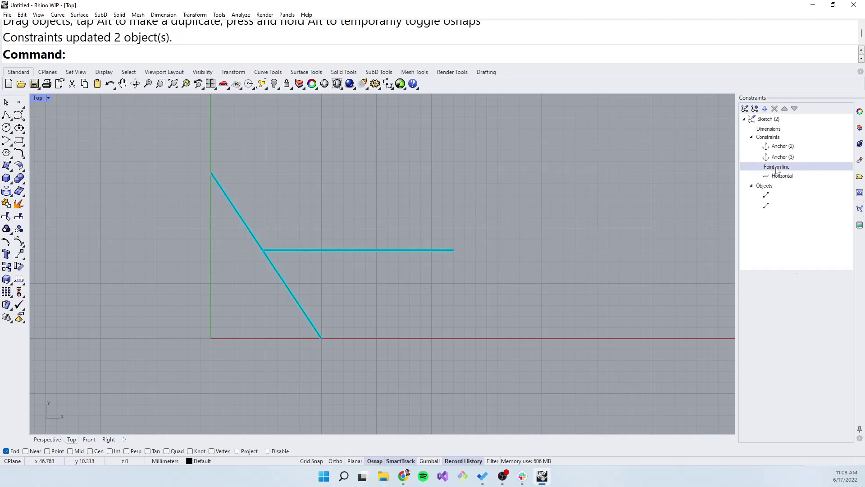
{"action": "left_click", "coordinate": [775, 109]}
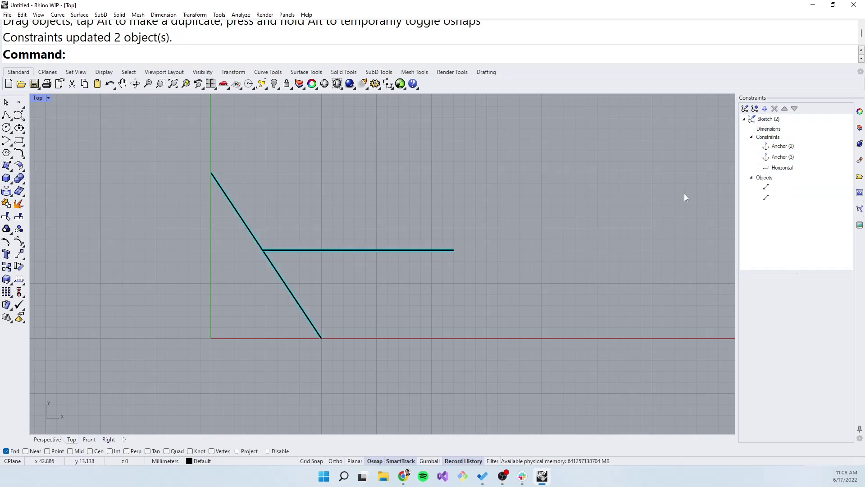
{"action": "left_click", "coordinate": [780, 159]}
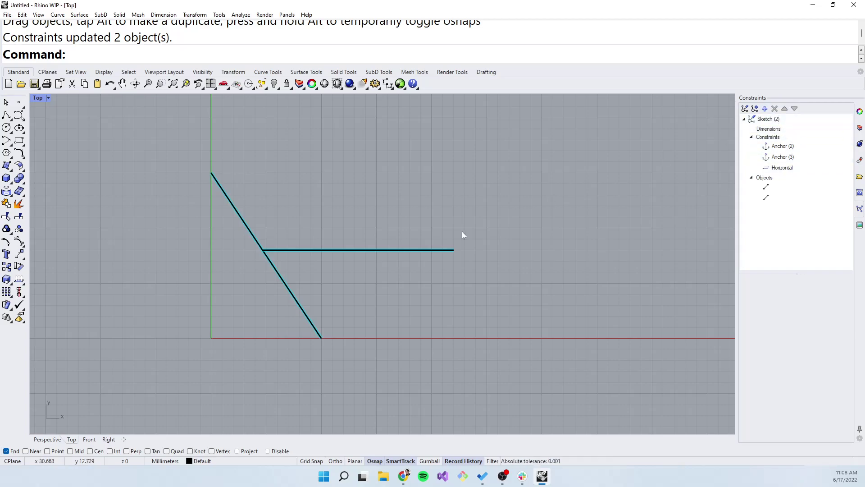
- Drag the horizontal line's left endpoint away from the diagonal so it floats free
{"action": "left_click", "coordinate": [268, 250]}
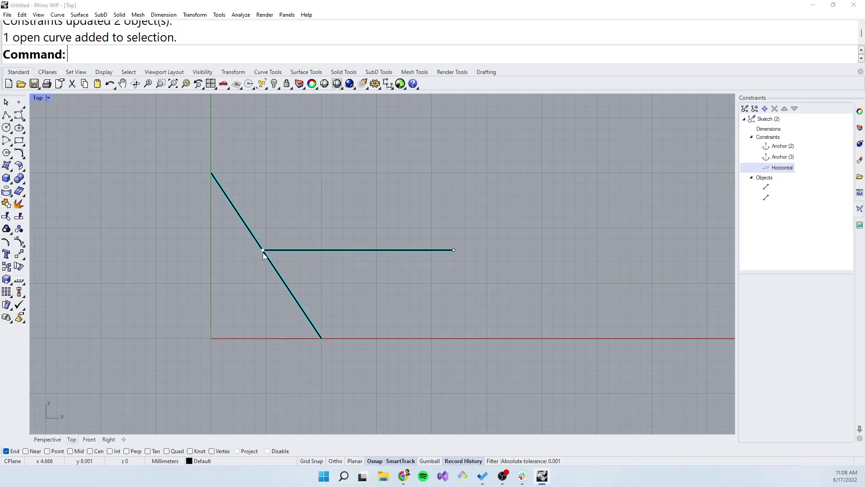
{"action": "left_click", "coordinate": [265, 251]}
{"action": "left_click", "coordinate": [285, 274]}
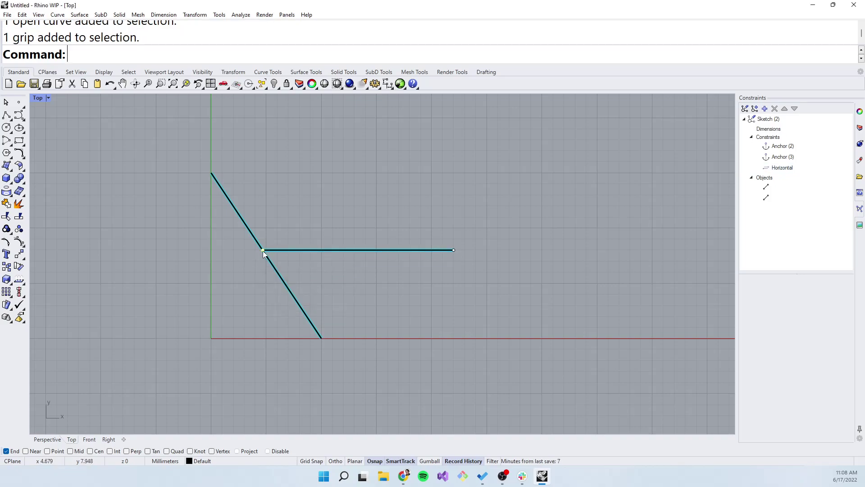
{"action": "left_click_drag", "start_coordinate": [263, 250], "coordinate": [322, 239]}
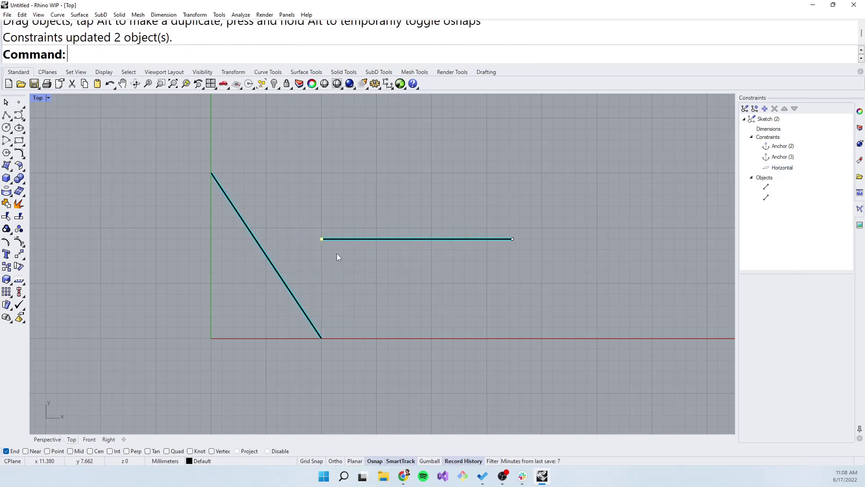
{"action": "left_click", "coordinate": [385, 266]}
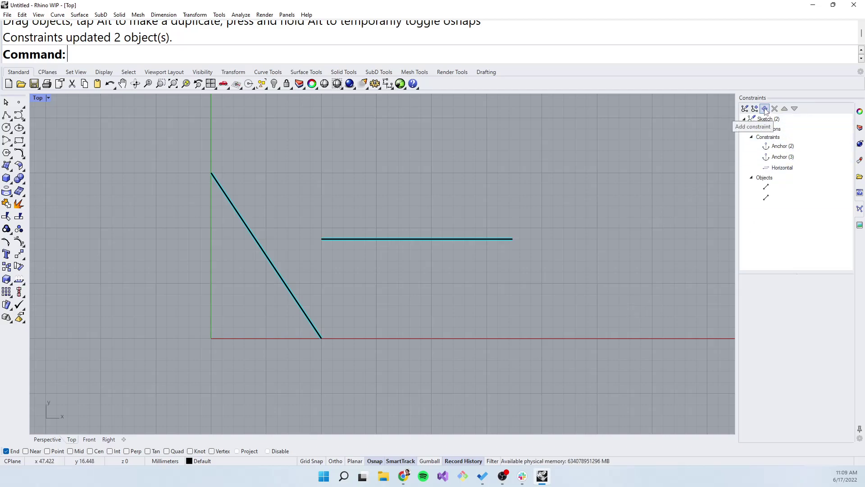
- Constrain the horizontal line's left end along the diagonal with Point along line at parameter 0.5
{"action": "left_click", "coordinate": [764, 108]}
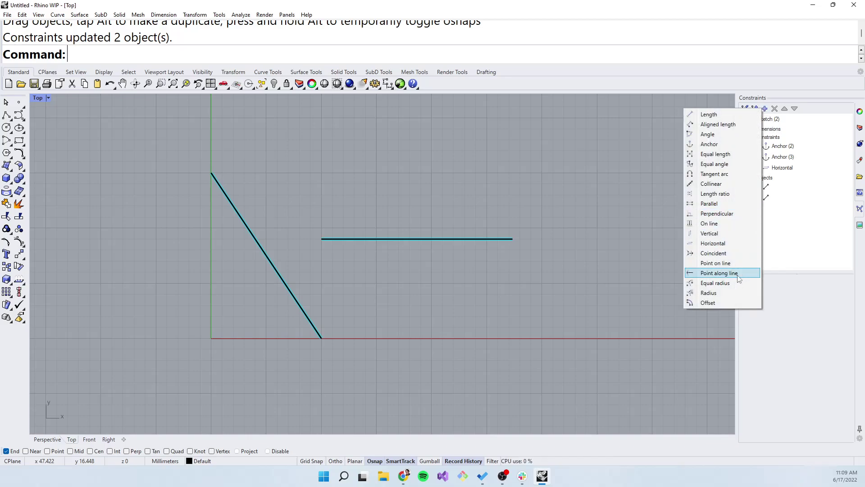
{"action": "left_click", "coordinate": [734, 273]}
{"action": "left_click", "coordinate": [339, 239]}
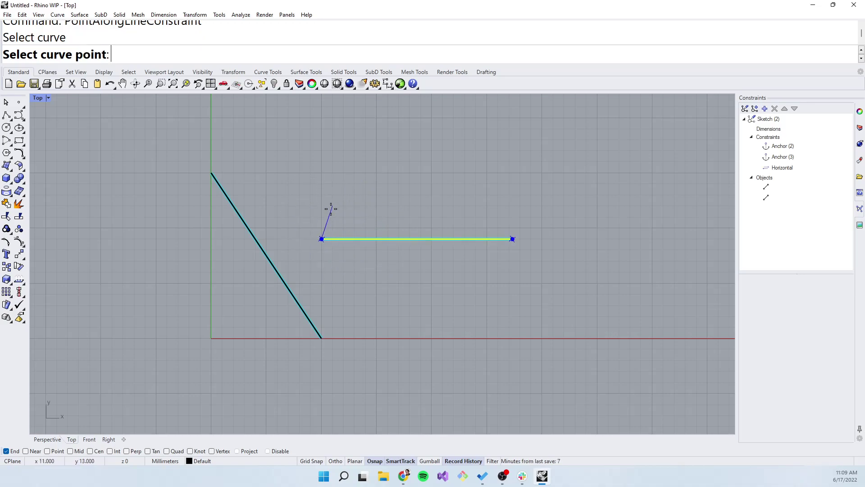
{"action": "left_click", "coordinate": [349, 237]}
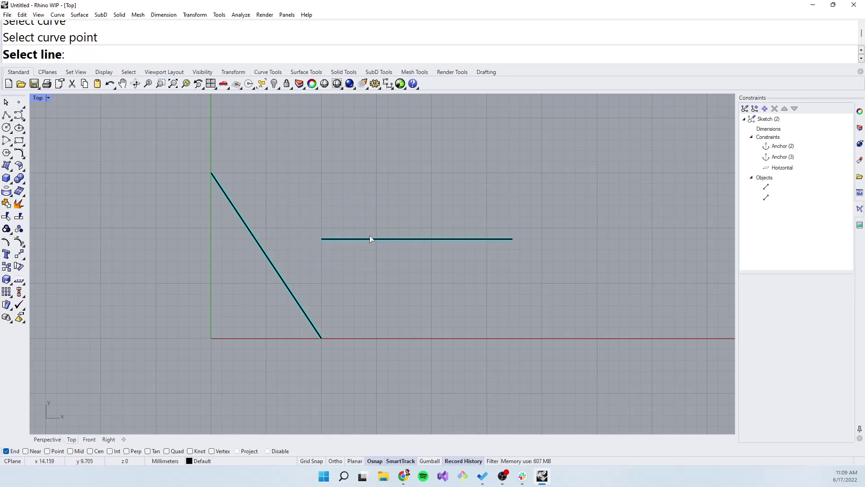
{"action": "left_click", "coordinate": [275, 270]}
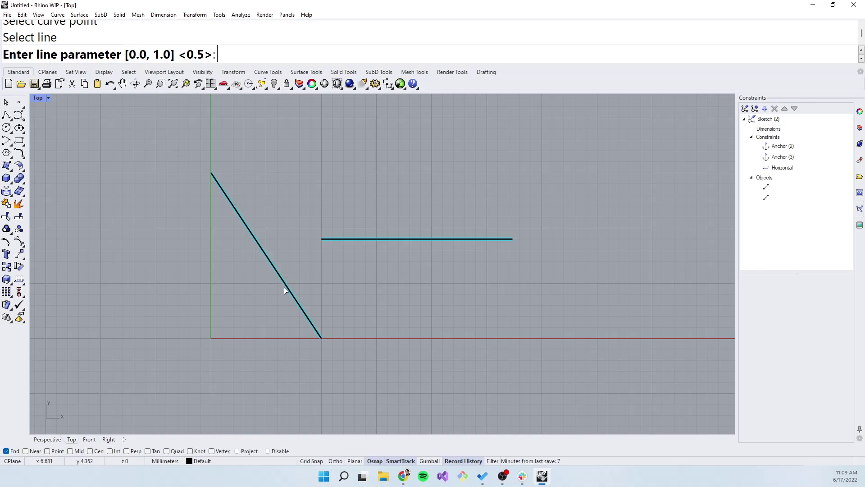
{"action": "left_click", "coordinate": [266, 248]}
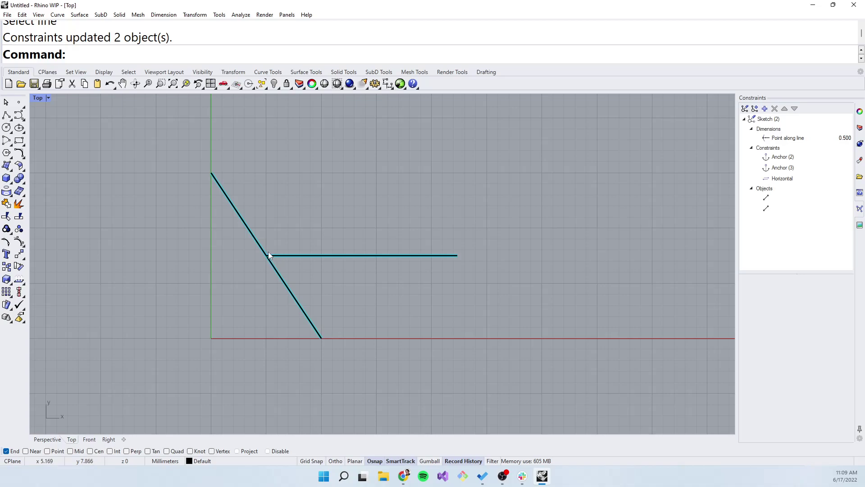
- Drag the Point along line parameter slider so the horizontal line settles slightly above the midpoint
{"action": "left_click", "coordinate": [784, 138]}
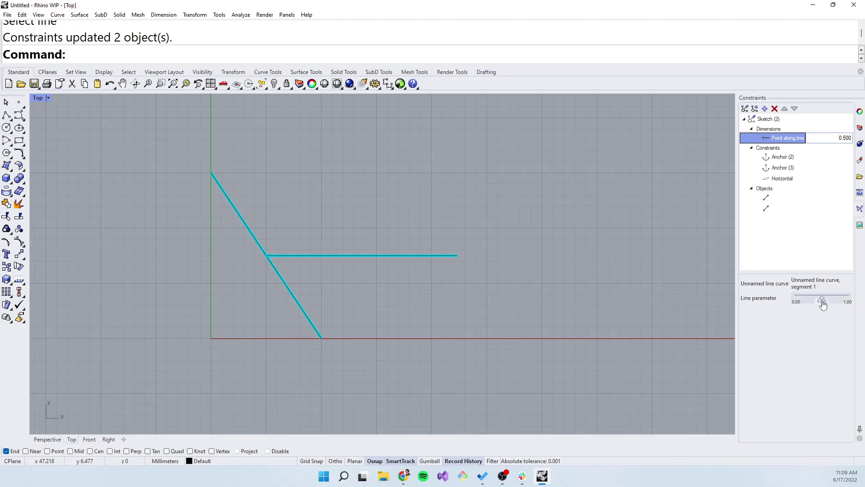
{"action": "mouse_move", "coordinate": [822, 303]}
{"action": "left_mouse_down"}
{"action": "mouse_move", "coordinate": [834, 303]}
{"action": "mouse_move", "coordinate": [807, 307]}
{"action": "mouse_move", "coordinate": [828, 306]}
{"action": "left_mouse_up"}
{"action": "left_click_drag", "start_coordinate": [818, 307], "coordinate": [824, 308]}
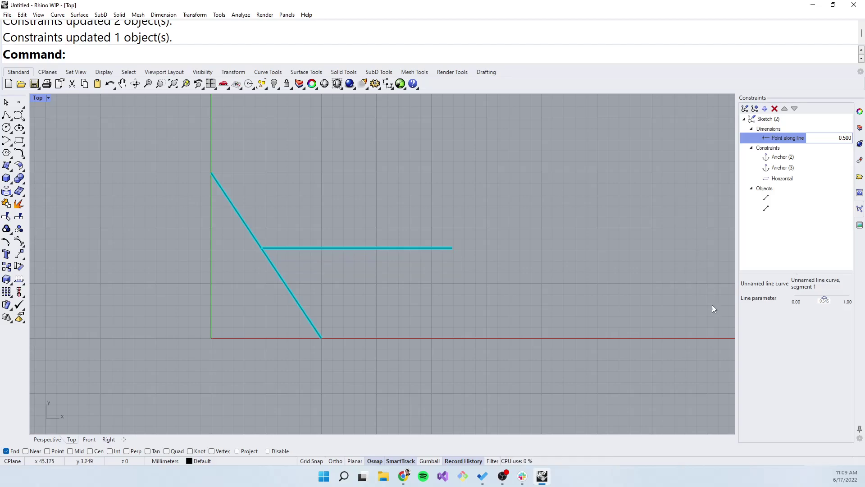